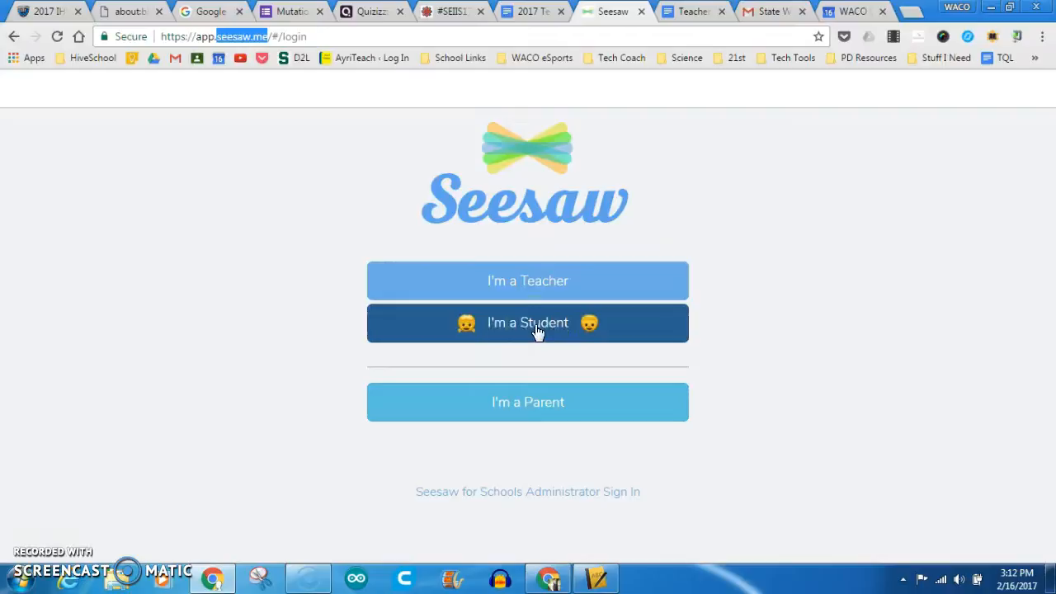
# - Sign in to Seesaw as a teacher with the Google account
pyautogui.click(536, 275)
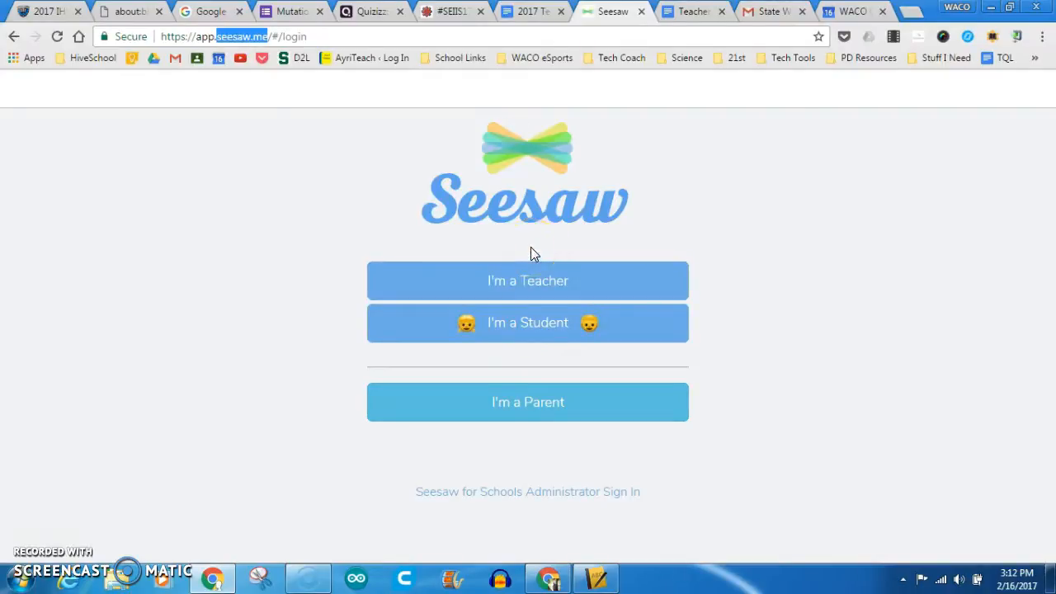
pyautogui.click(523, 278)
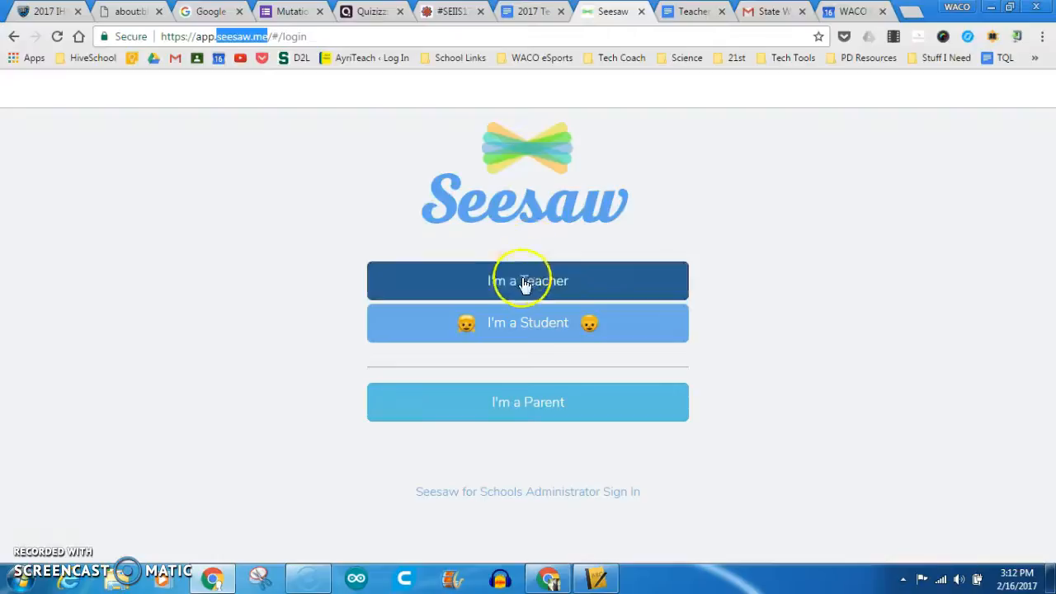
pyautogui.click(497, 371)
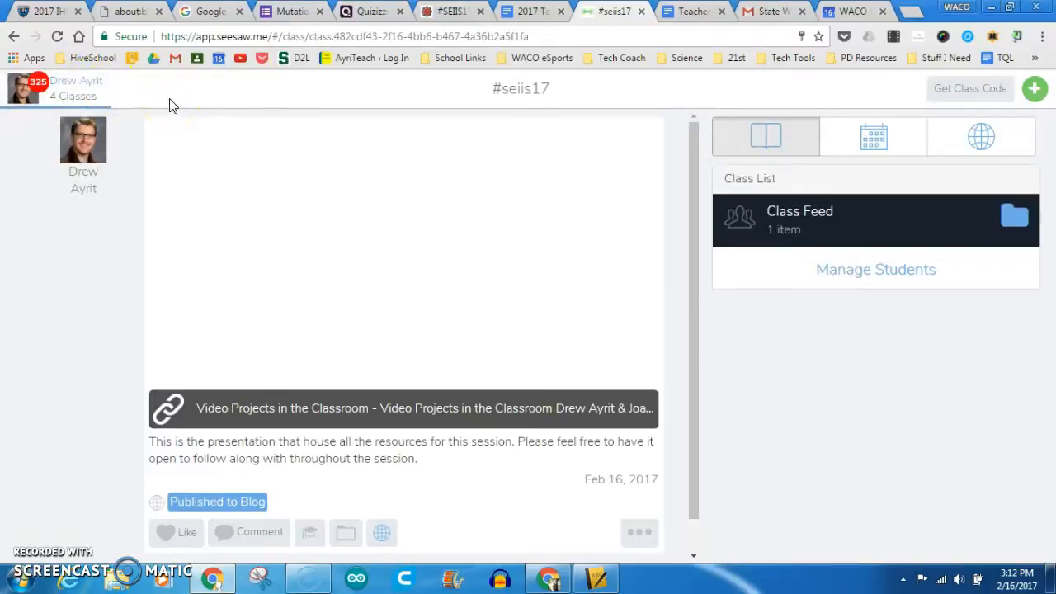
# - Sign out of the teacher account and confirm the sign-out
pyautogui.click(60, 90)
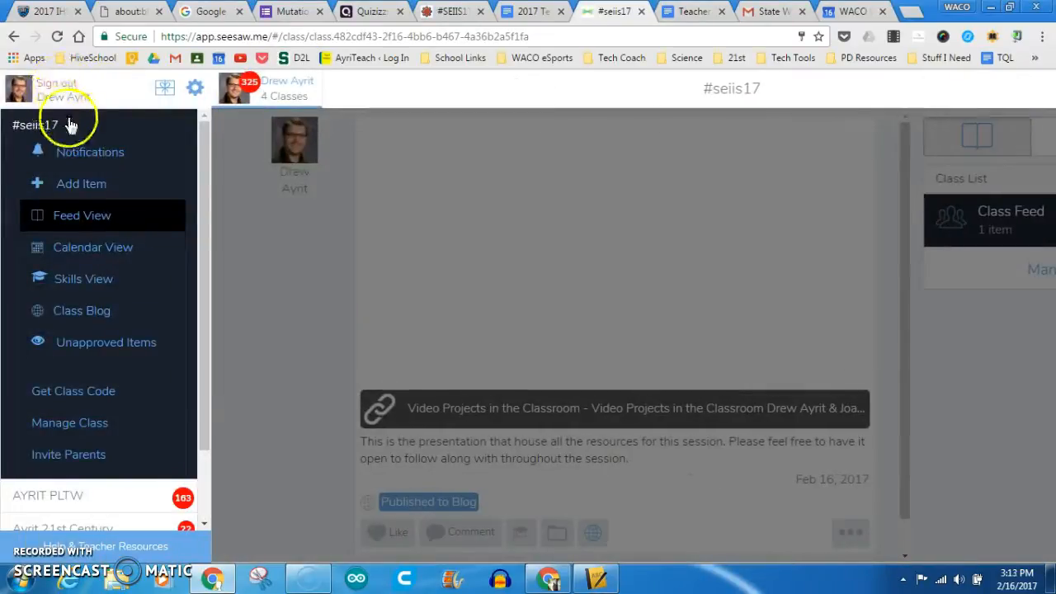
pyautogui.click(53, 88)
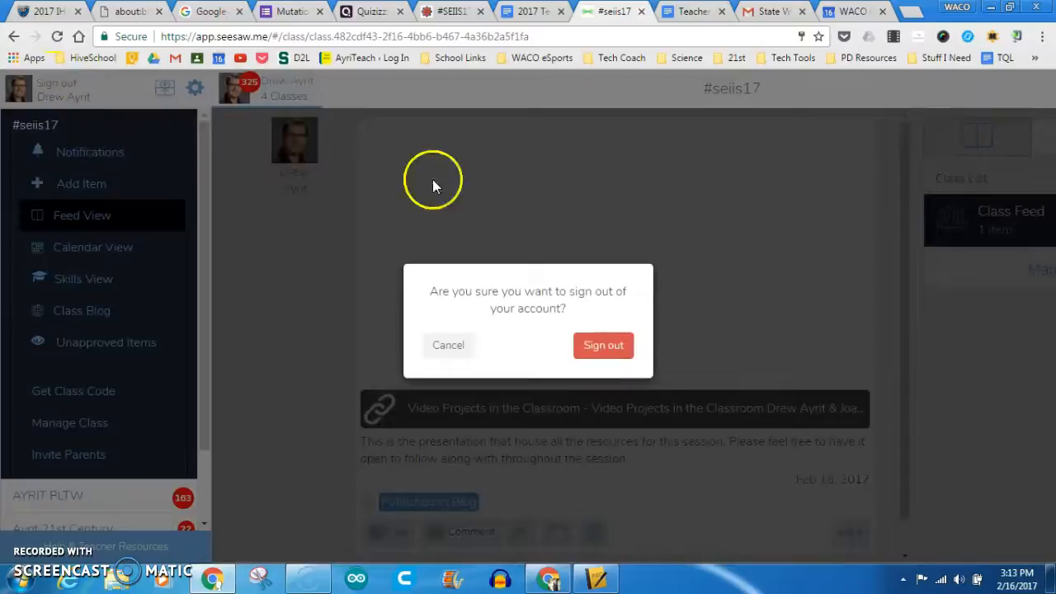
pyautogui.click(603, 355)
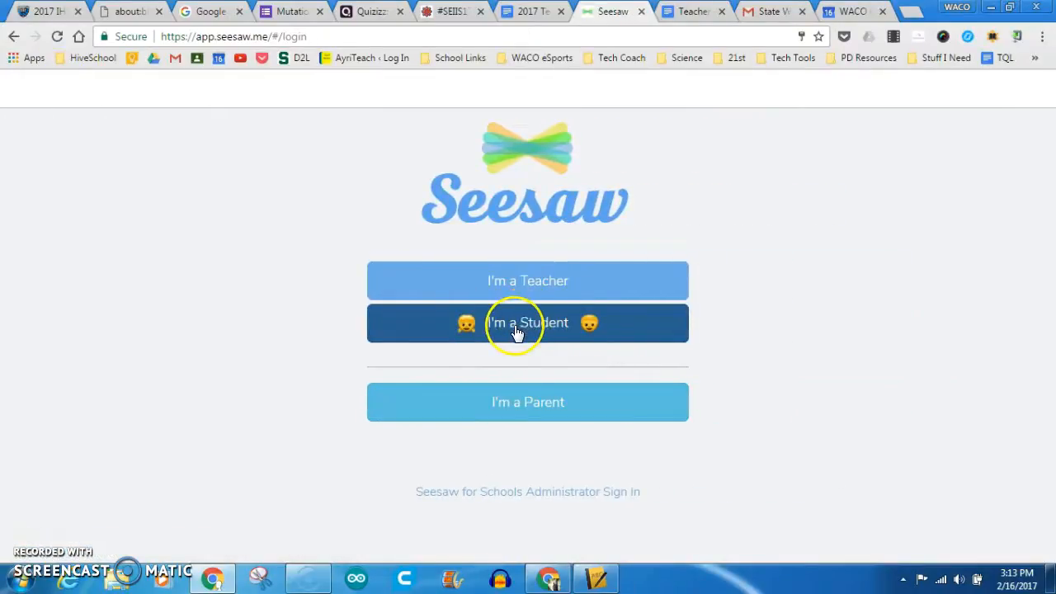
# - Sign in as a student with the Google account and view the form for joining a class by code, leaving it empty
pyautogui.click(515, 326)
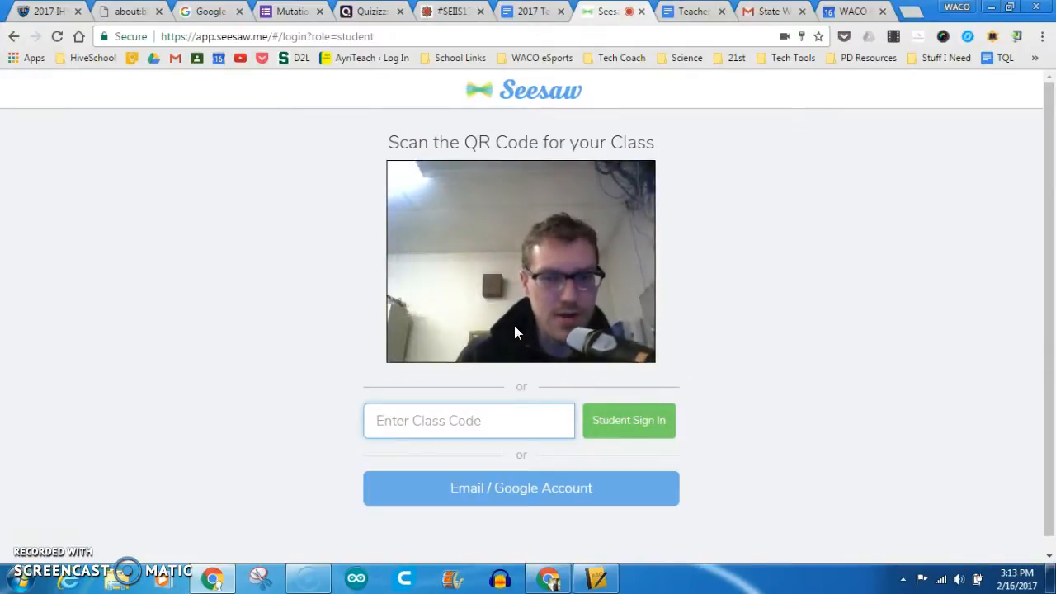
pyautogui.click(568, 487)
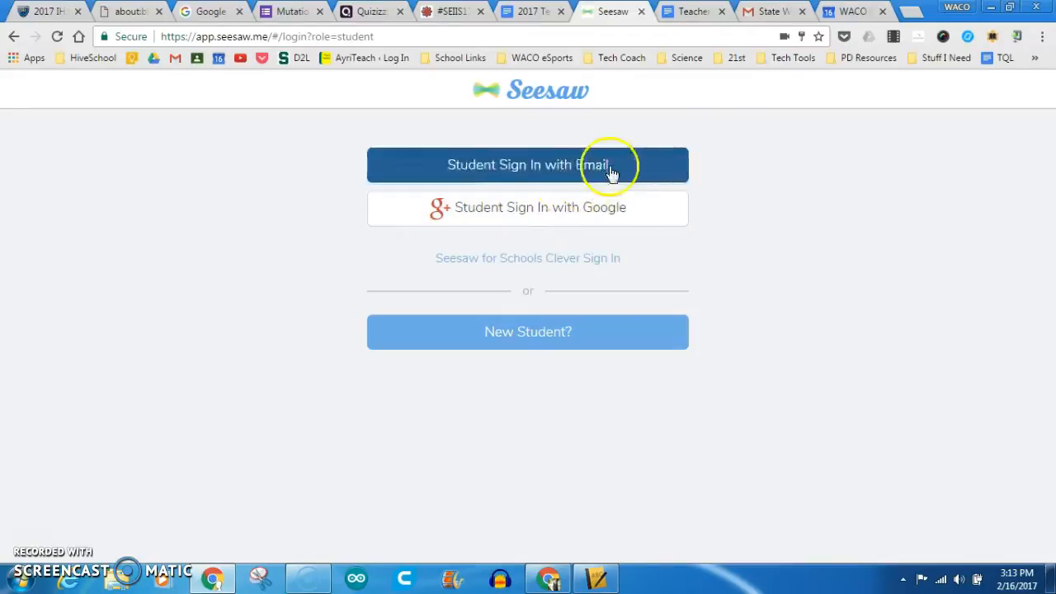
pyautogui.click(528, 216)
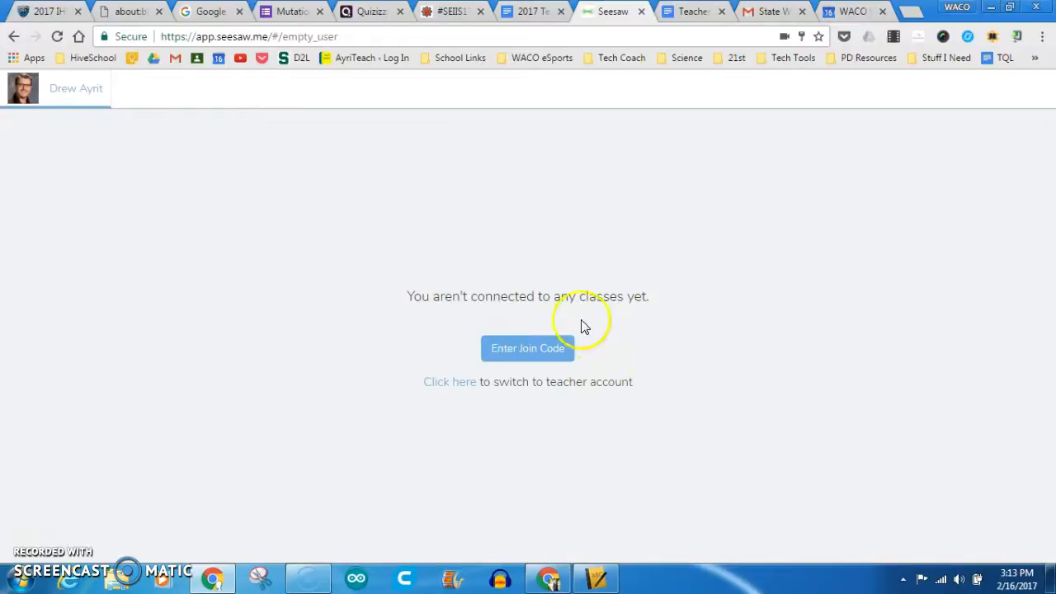
pyautogui.click(520, 350)
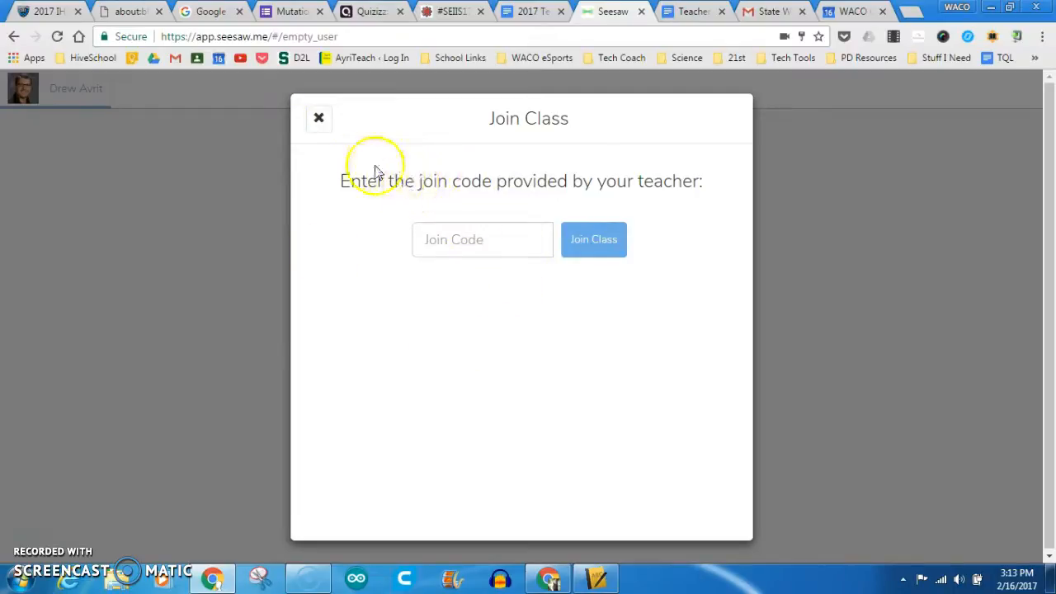
pyautogui.click(320, 121)
# - Sign out of the student account and confirm the sign-out
pyautogui.click(78, 95)
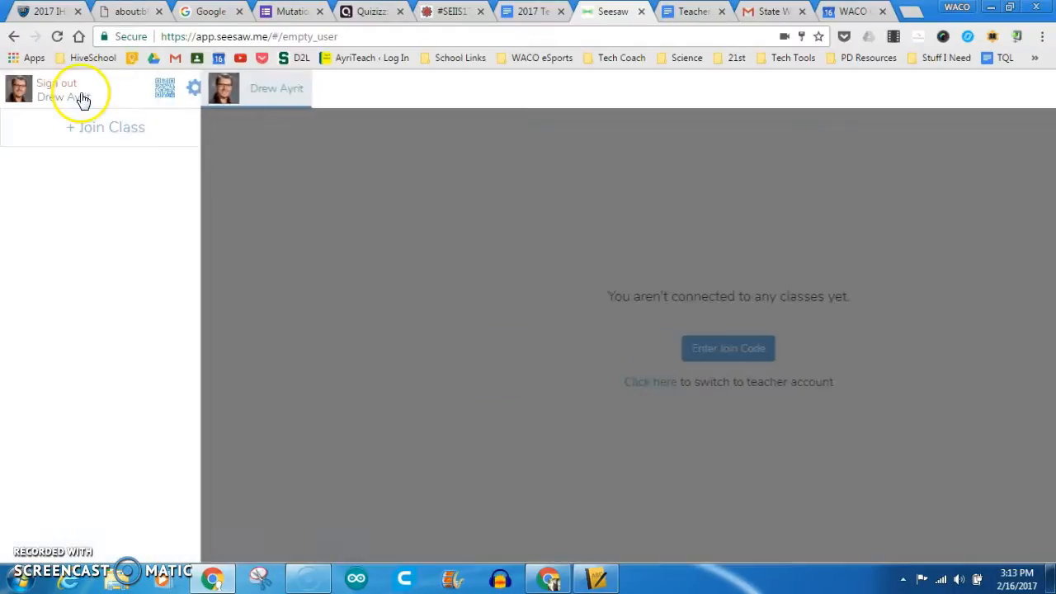
pyautogui.click(58, 90)
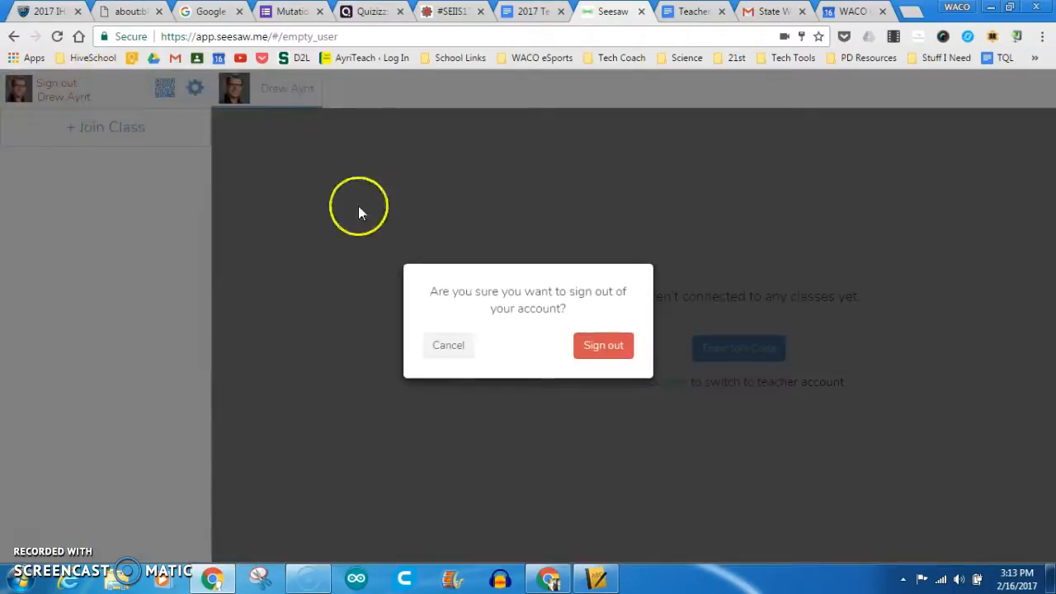
pyautogui.click(591, 348)
# - Sign in as a teacher with the Google account to reach the #seiis17 class feed
pyautogui.click(451, 296)
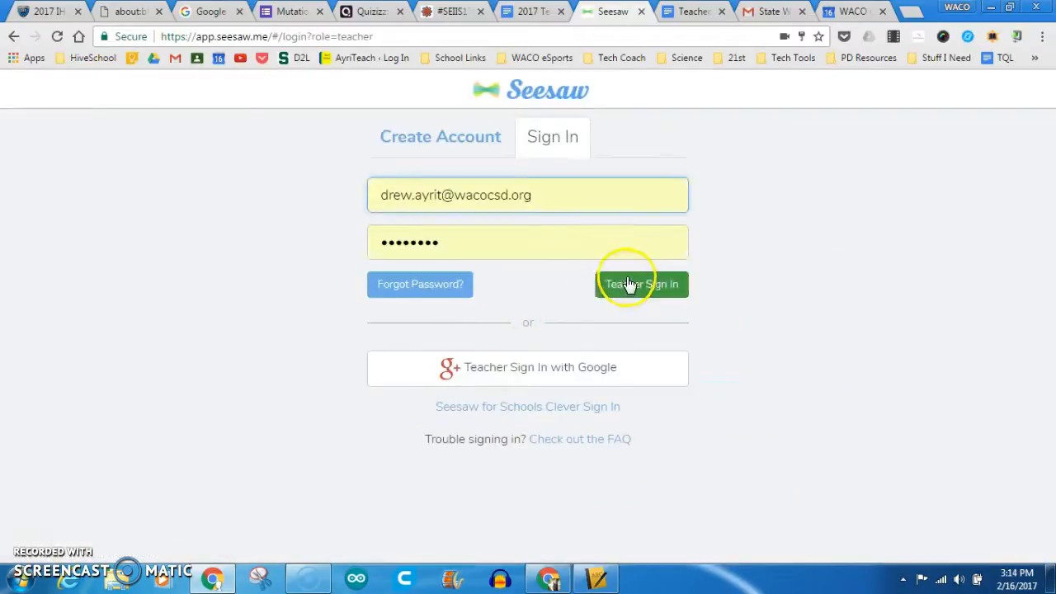
pyautogui.click(432, 365)
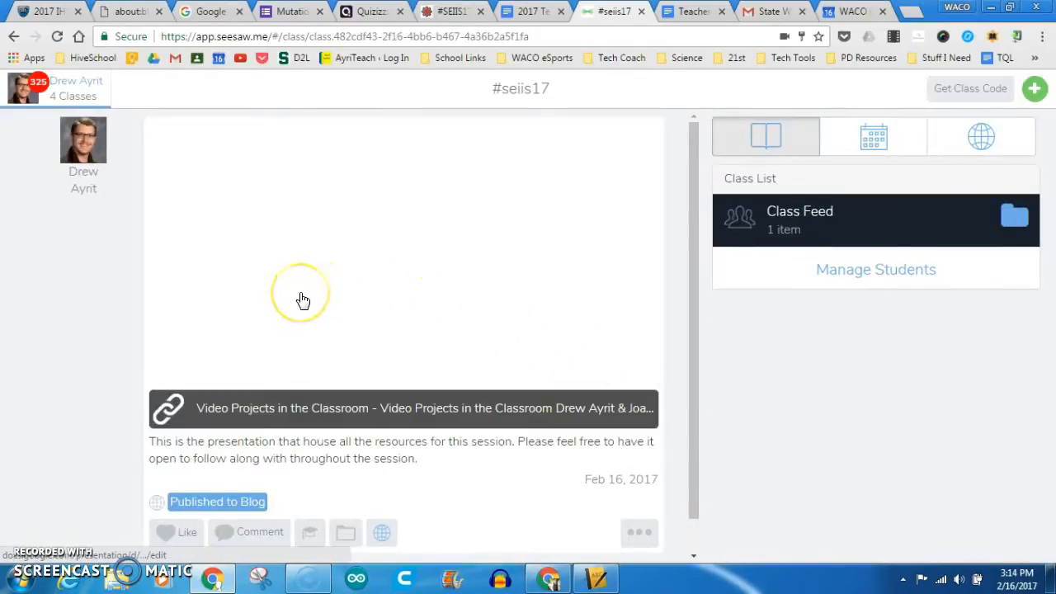
pyautogui.scroll(-1, 453, 274)
pyautogui.scroll(1, 454, 274)
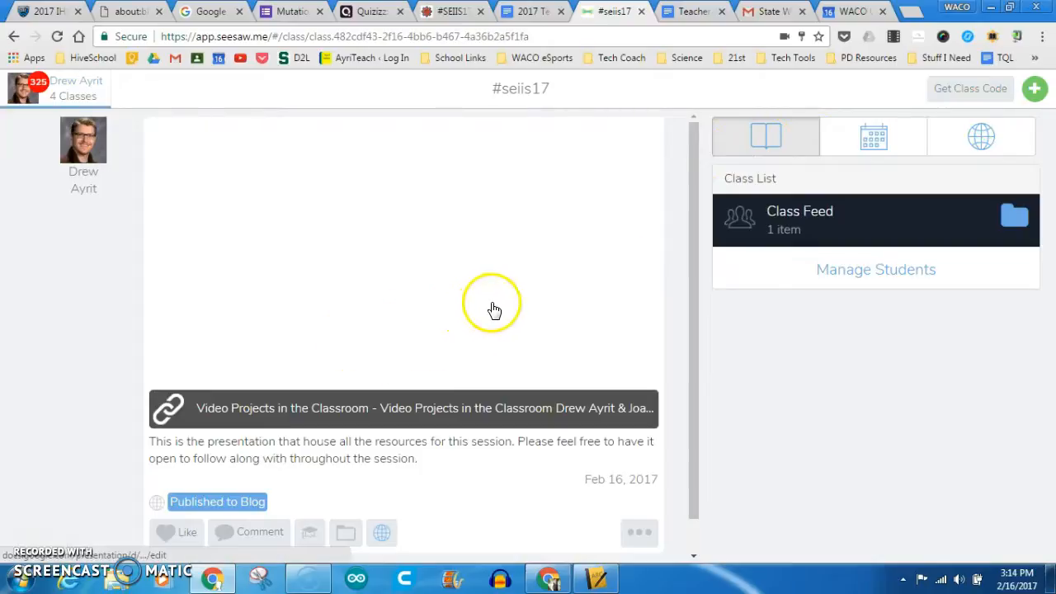
pyautogui.scroll(-1, 483, 295)
pyautogui.scroll(1, 474, 366)
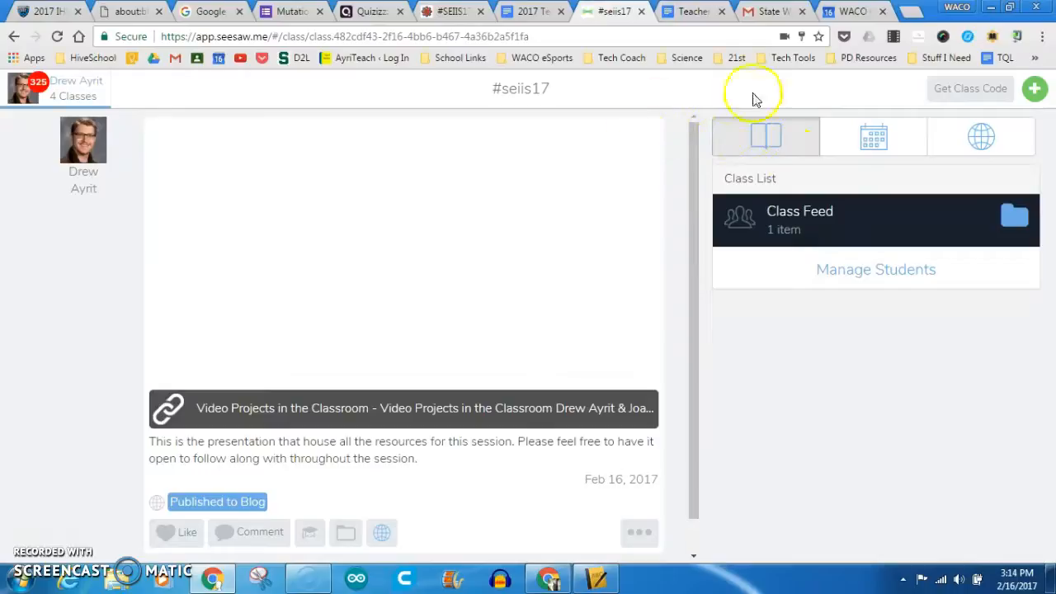
# - Start a new video item for the #seiis17 class and choose to record it with the webcam
pyautogui.click(1034, 91)
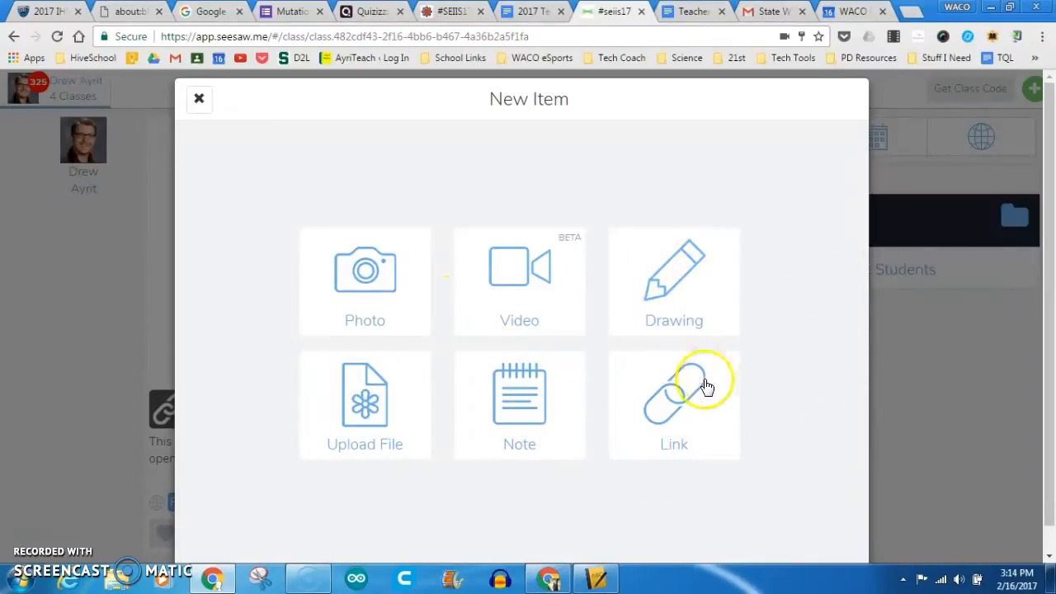
pyautogui.click(508, 304)
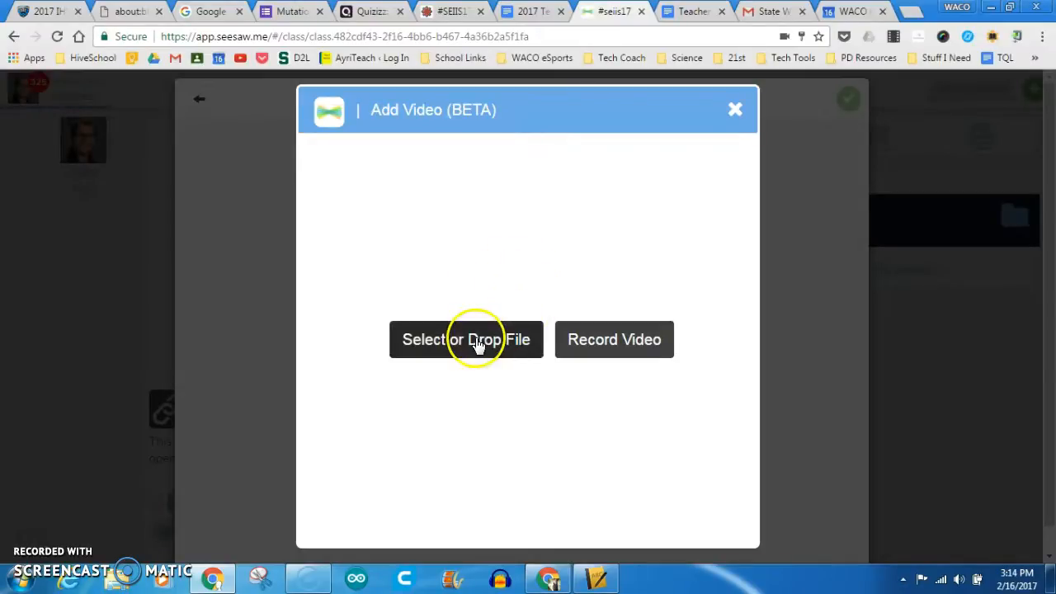
pyautogui.click(612, 344)
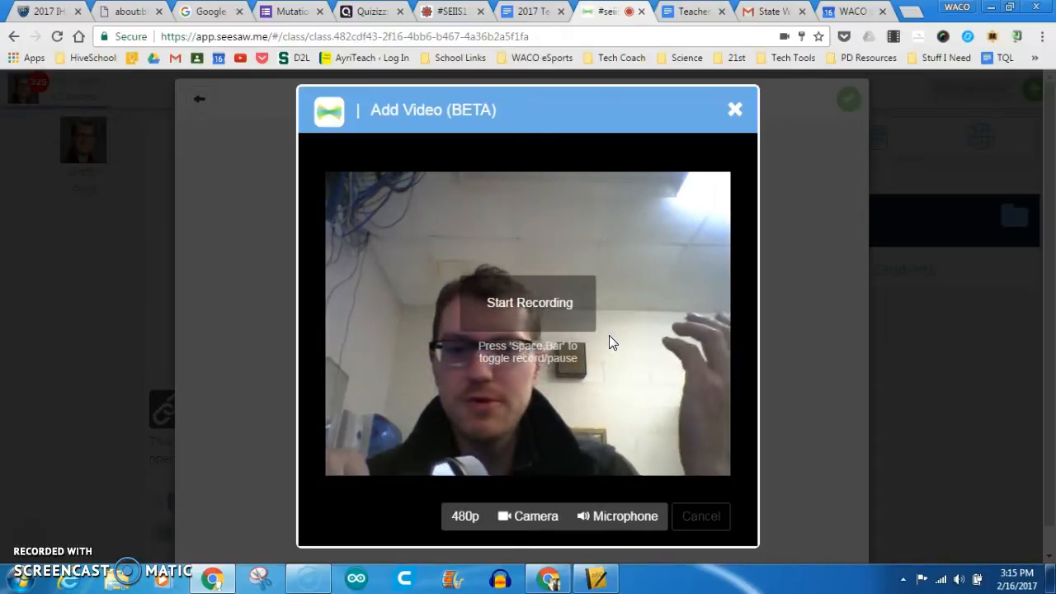
# - Record a webcam video of about 23 seconds, pausing and resuming once at about 12 seconds, and add it to the item
pyautogui.click(556, 320)
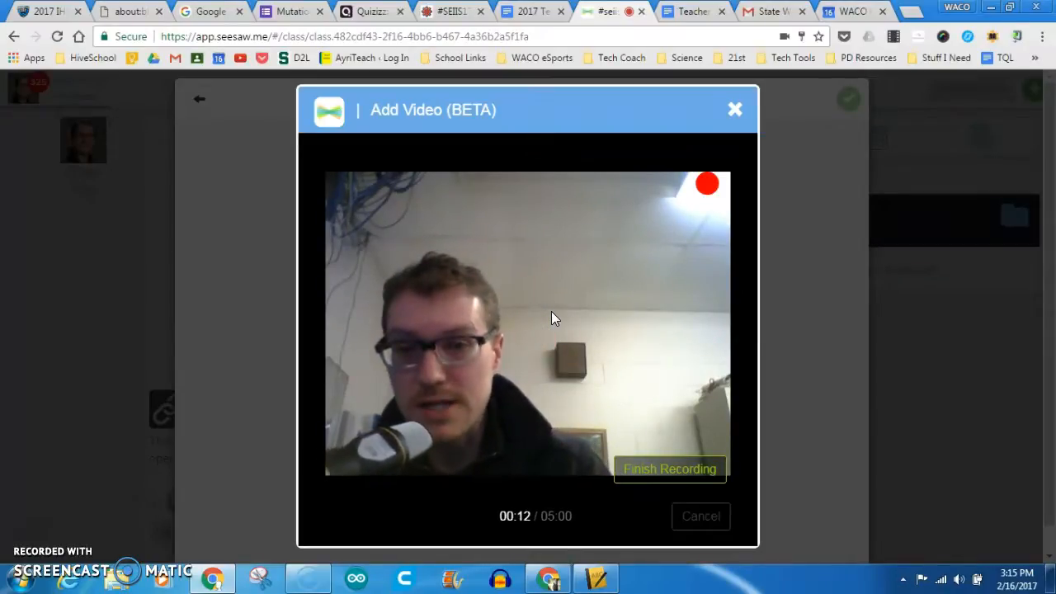
pyautogui.click(552, 312)
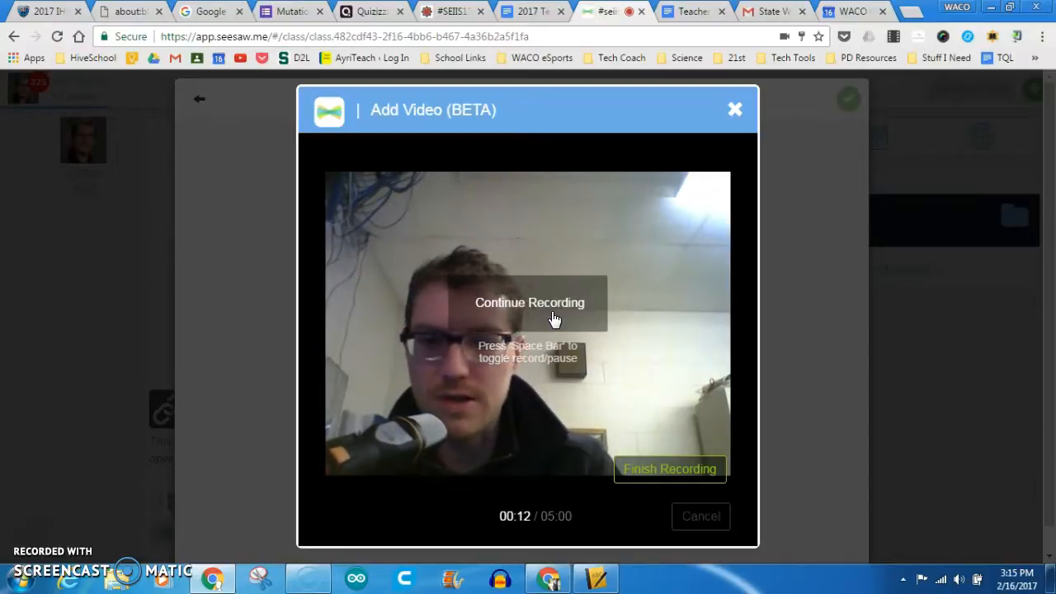
pyautogui.click(553, 319)
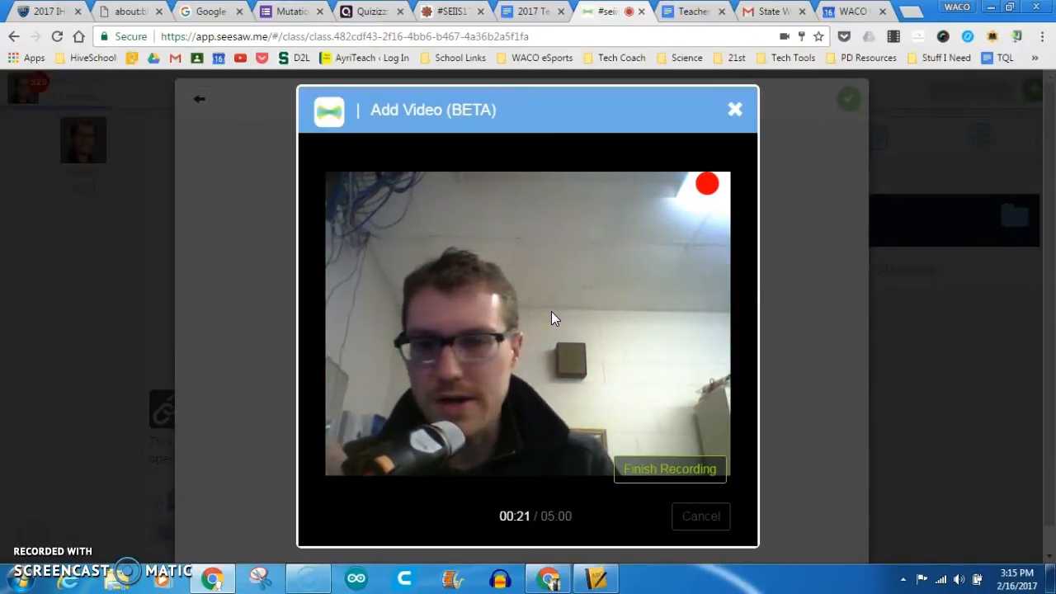
pyautogui.click(551, 312)
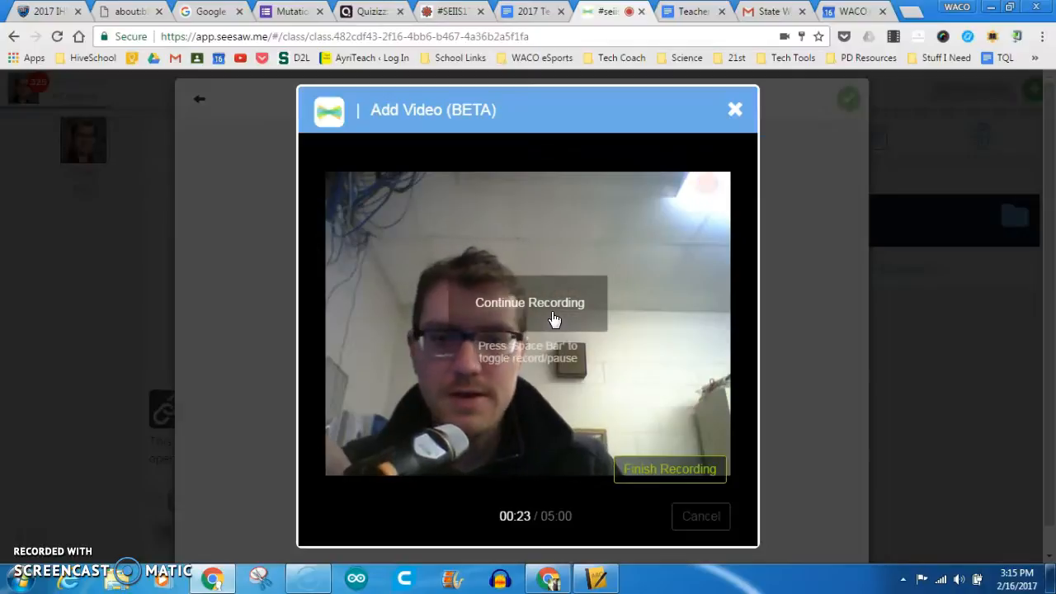
pyautogui.click(657, 478)
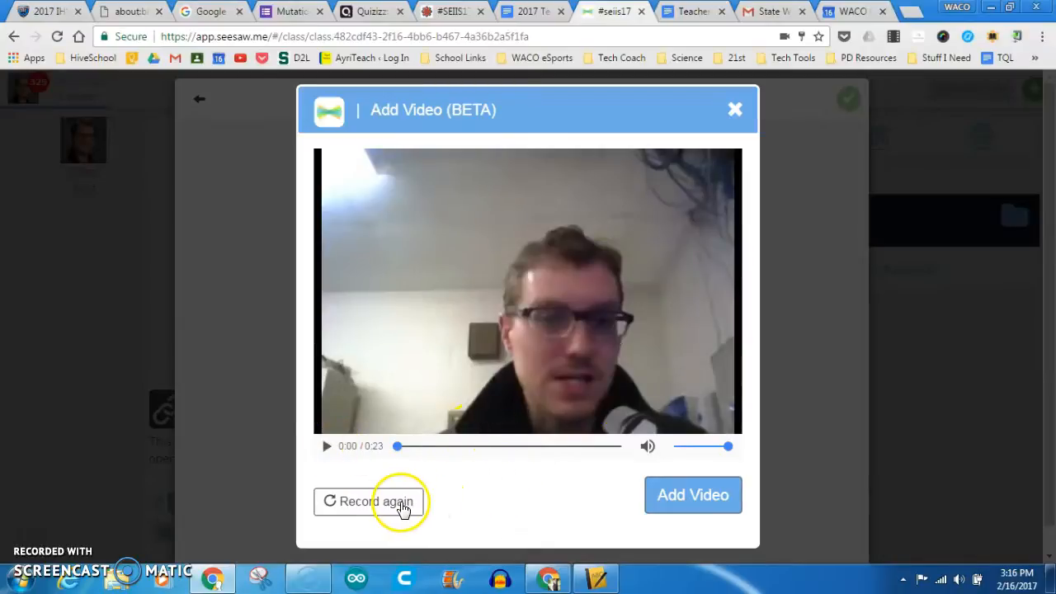
pyautogui.click(696, 497)
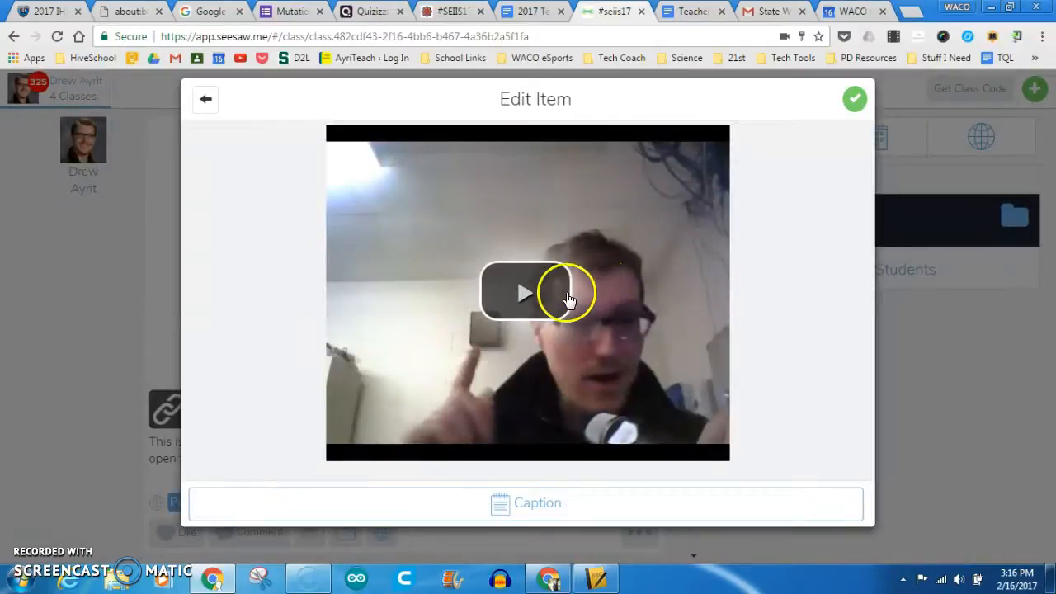
# - Leave the video's caption blank and post the item to Everyone in the class
pyautogui.click(552, 511)
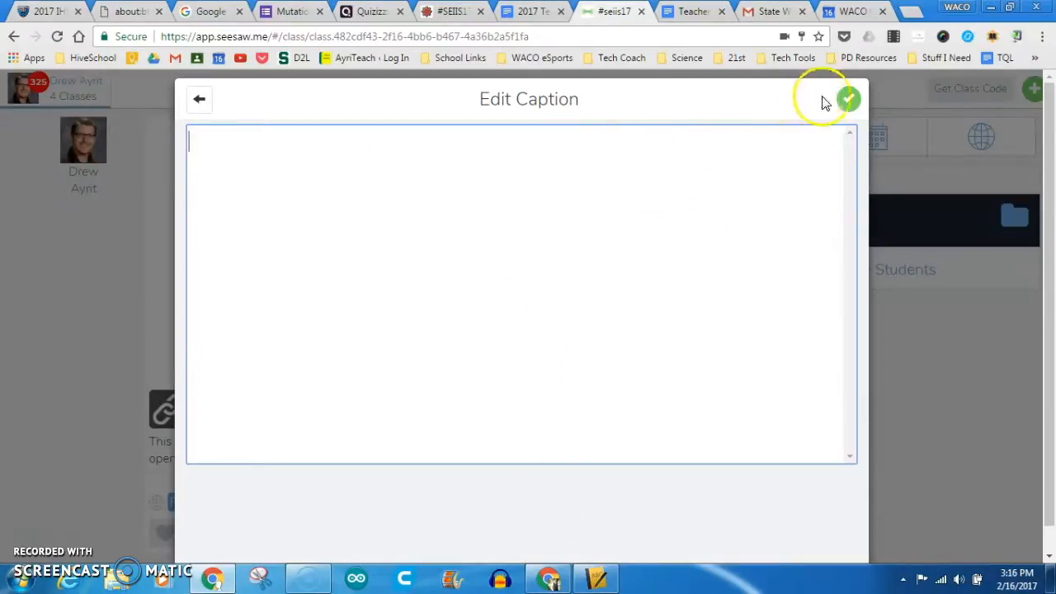
pyautogui.click(849, 101)
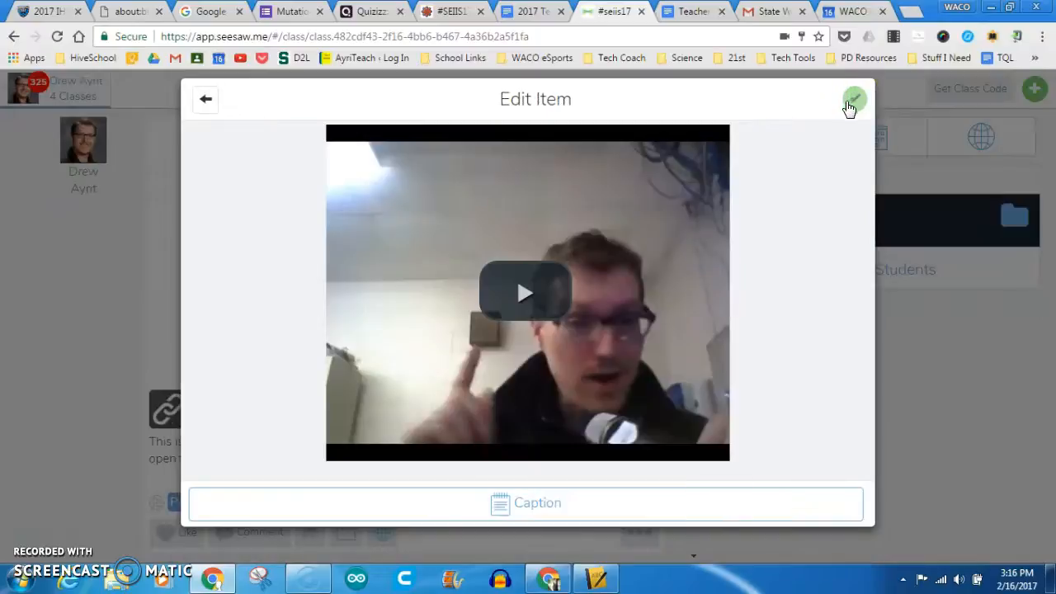
pyautogui.click(855, 102)
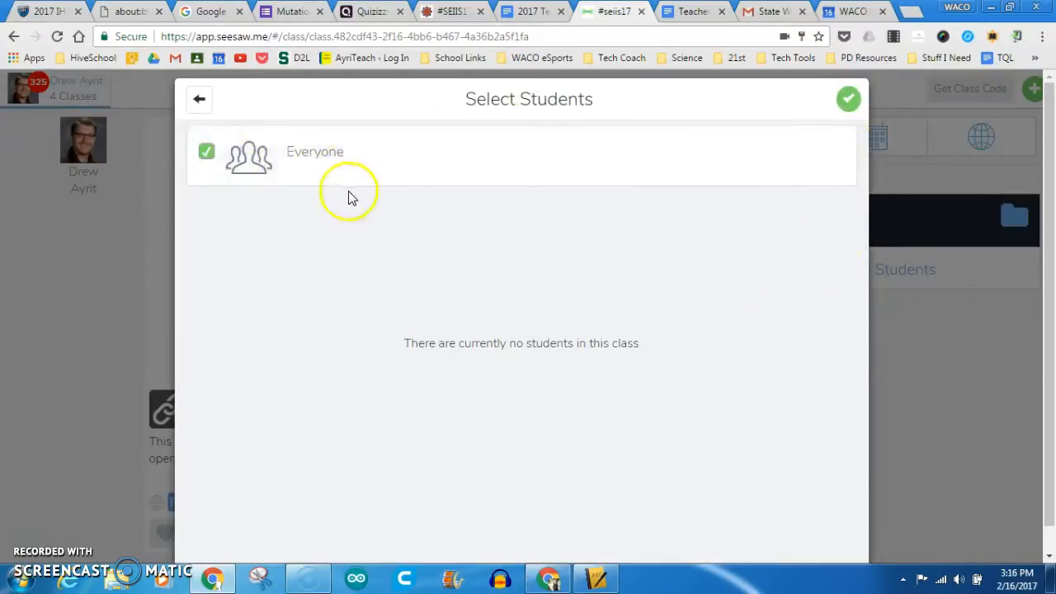
pyautogui.click(851, 101)
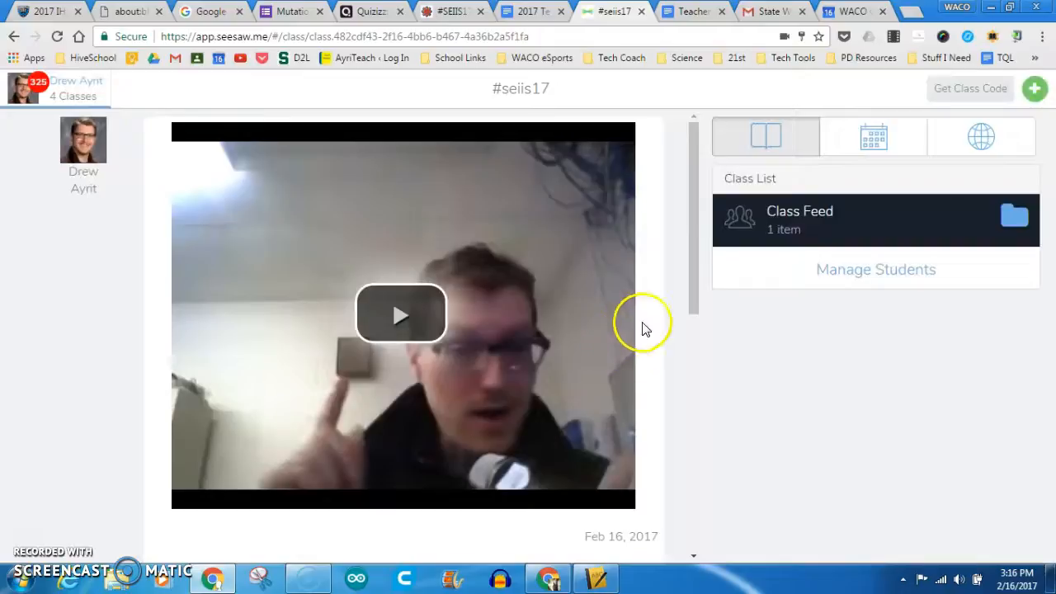
# - Publish the newly posted video from the class feed to the class blog
pyautogui.scroll(-6, 620, 275)
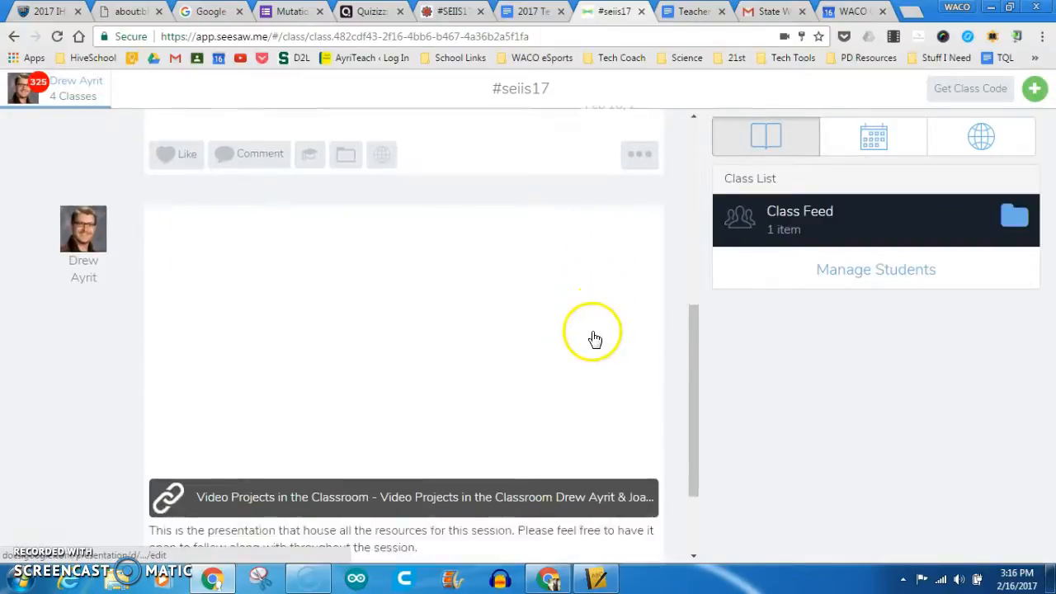
pyautogui.scroll(6, 594, 338)
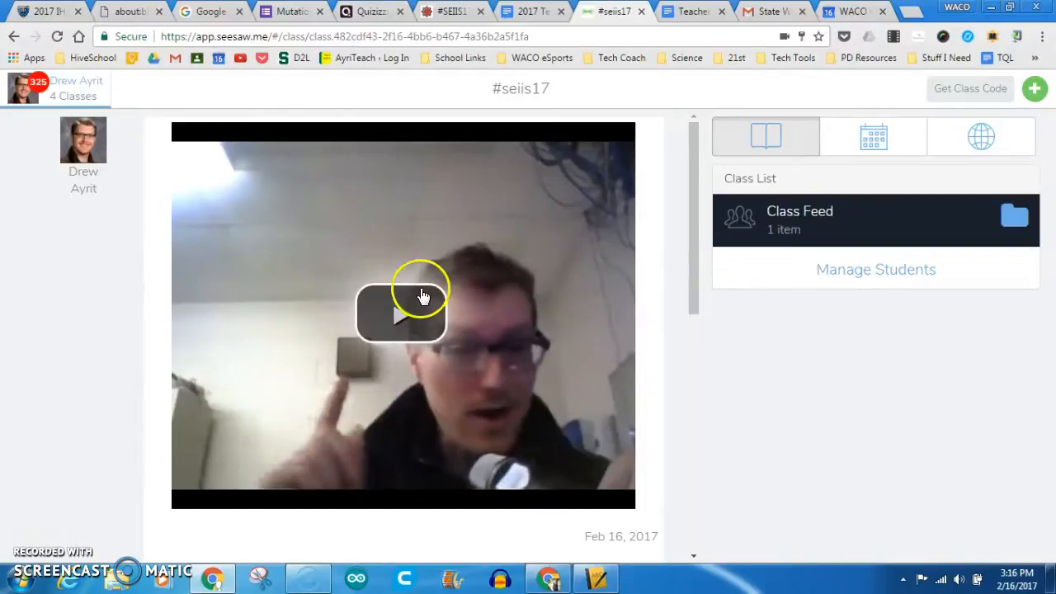
pyautogui.scroll(-1, 636, 308)
pyautogui.scroll(-1, 636, 309)
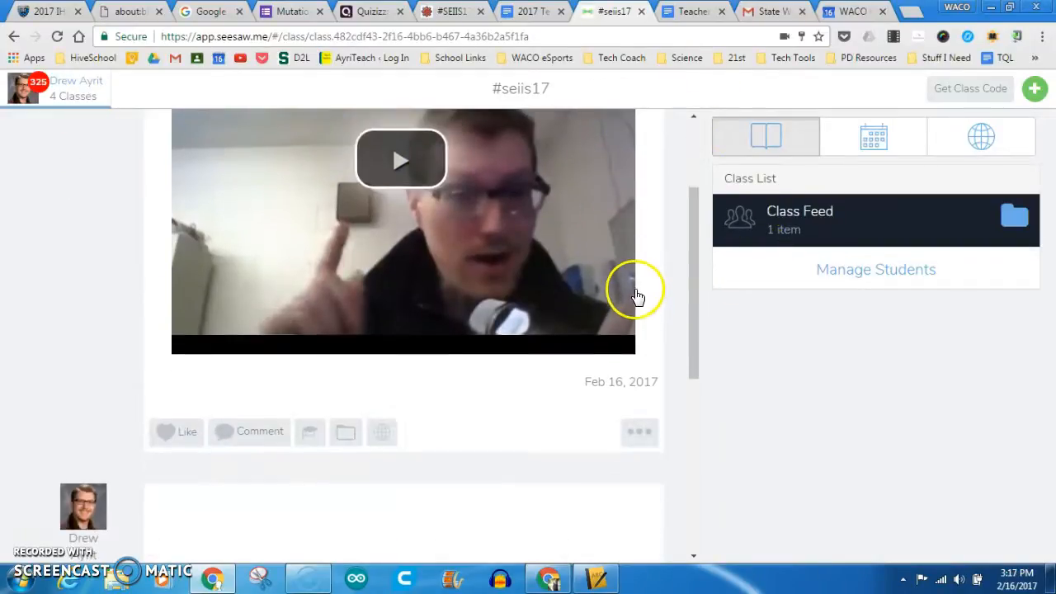
pyautogui.scroll(1, 599, 318)
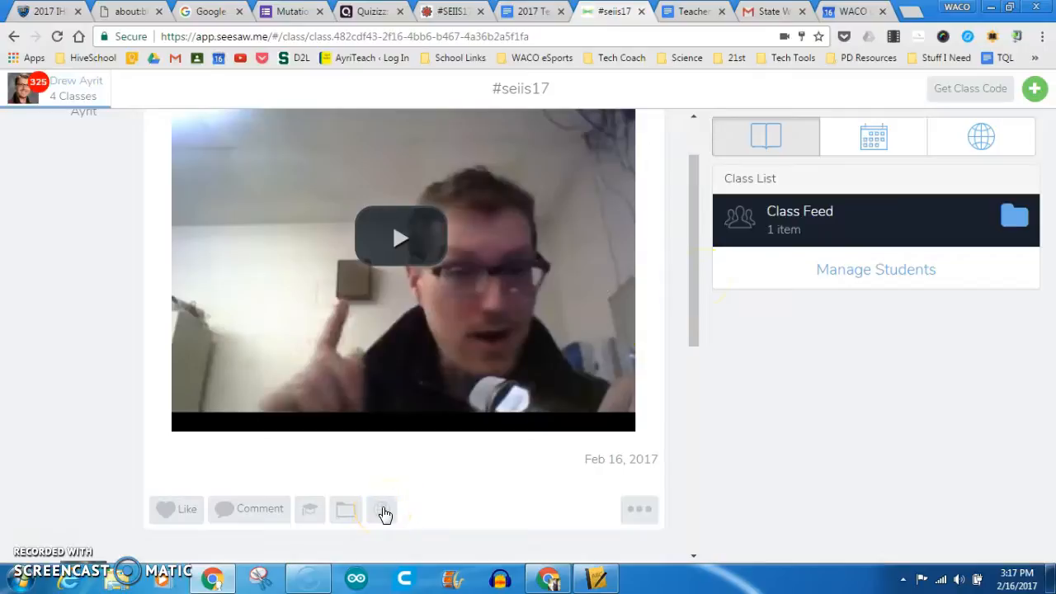
pyautogui.click(384, 510)
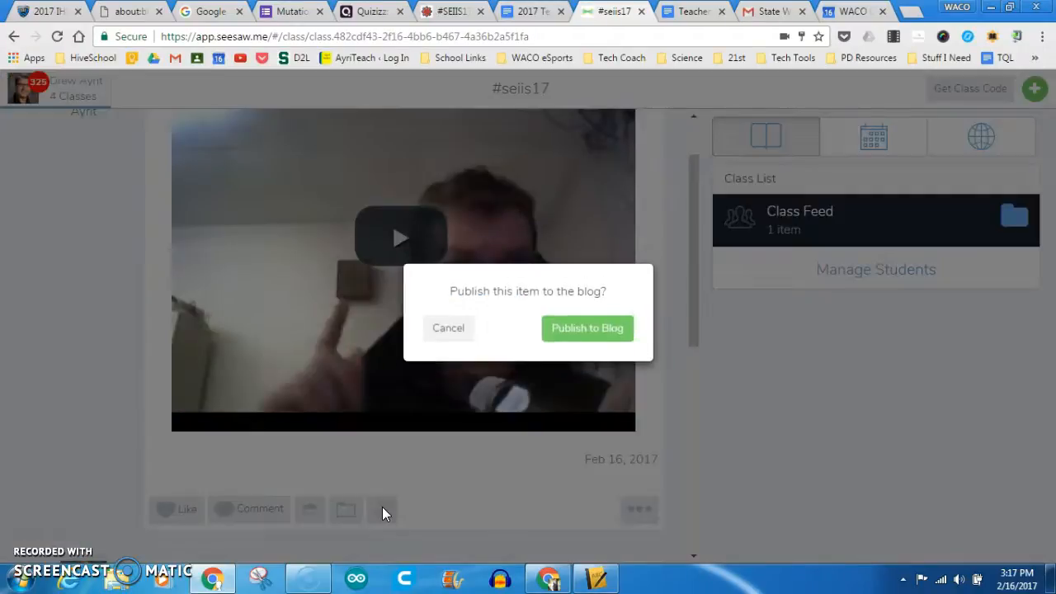
pyautogui.click(606, 334)
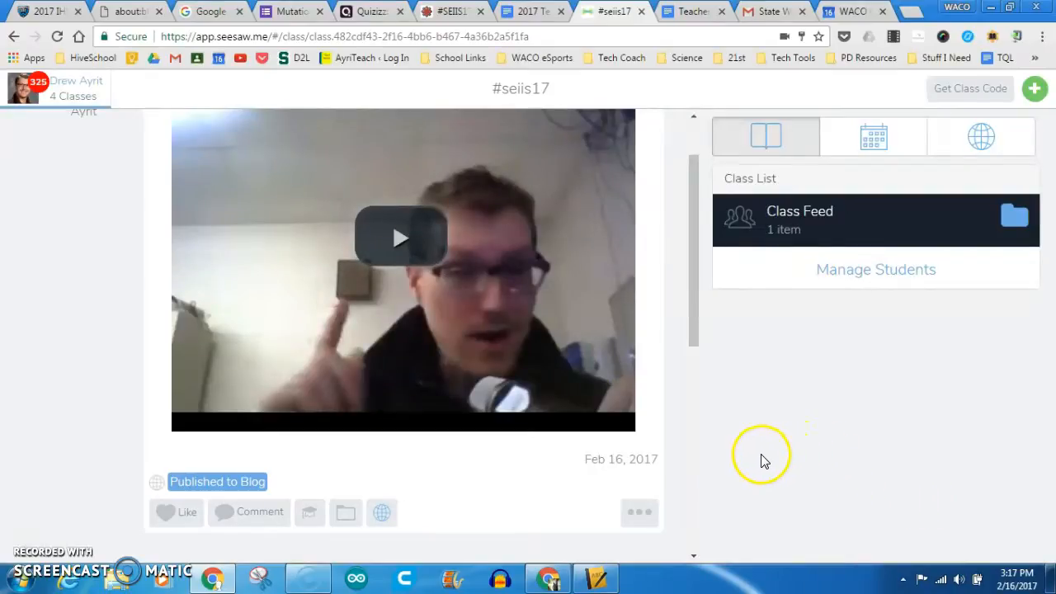
# - Review the published video in the class feed and examine the additional item actions available for it
pyautogui.scroll(-3, 632, 371)
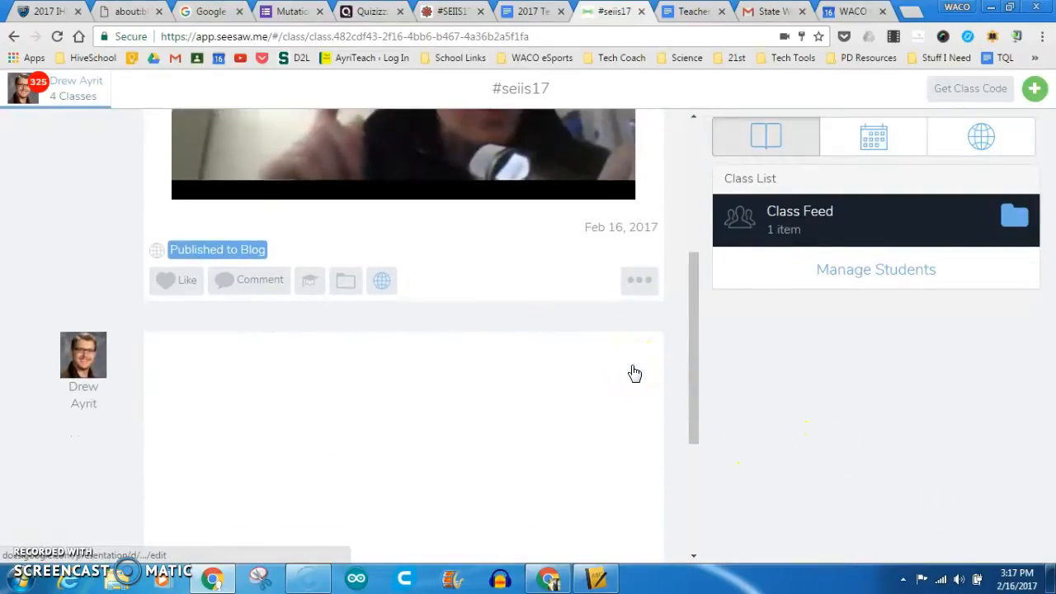
pyautogui.scroll(2, 634, 374)
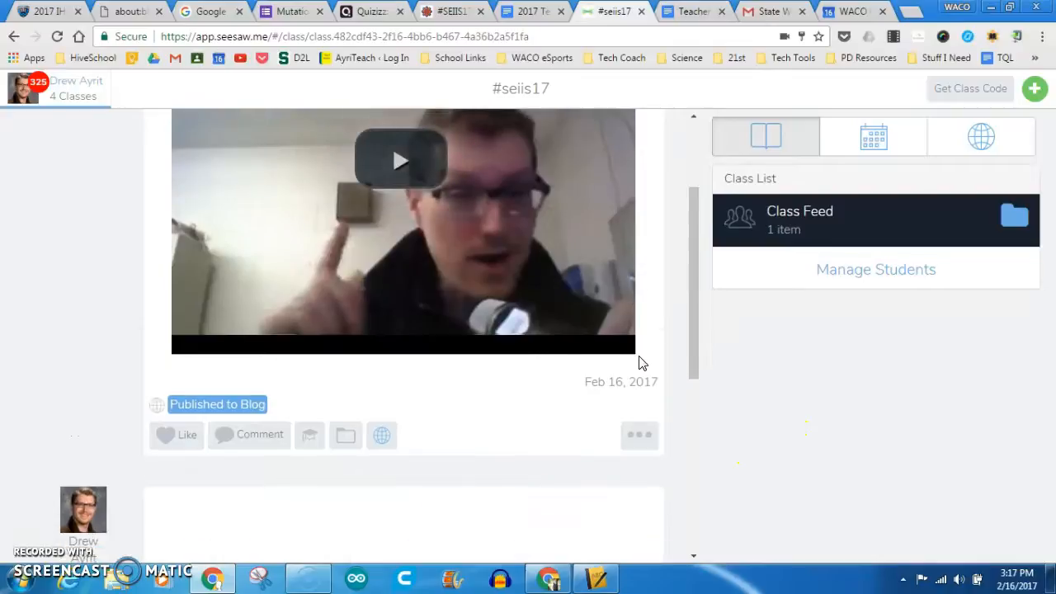
pyautogui.click(641, 437)
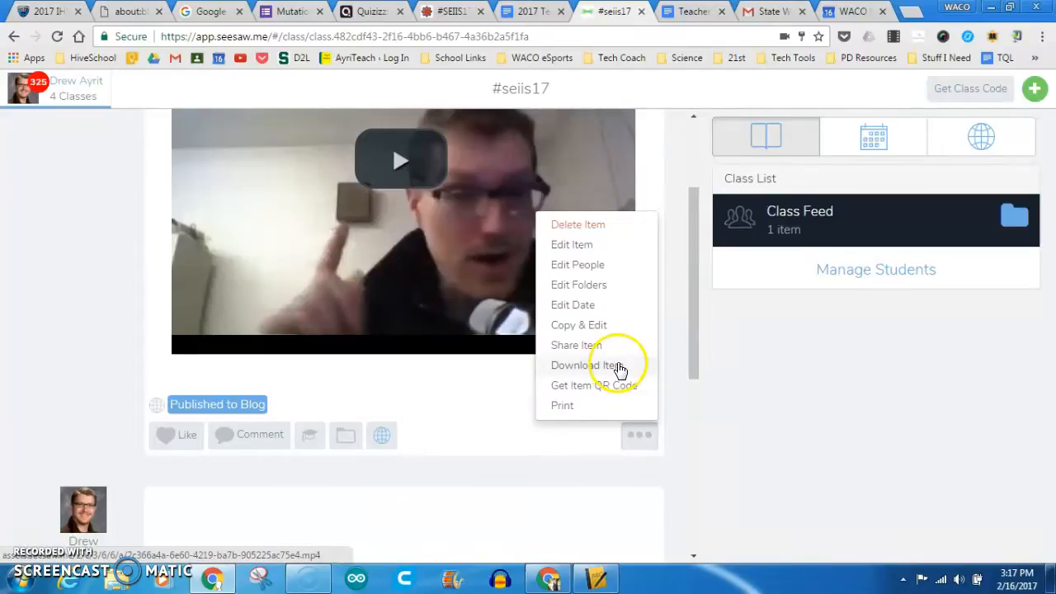
pyautogui.click(733, 477)
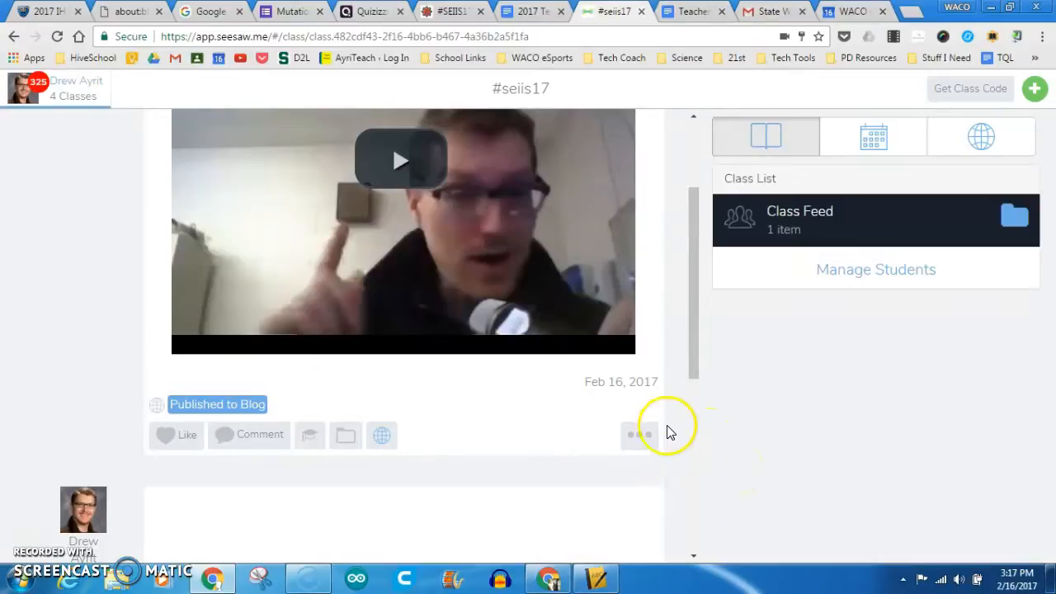
pyautogui.scroll(2, 670, 434)
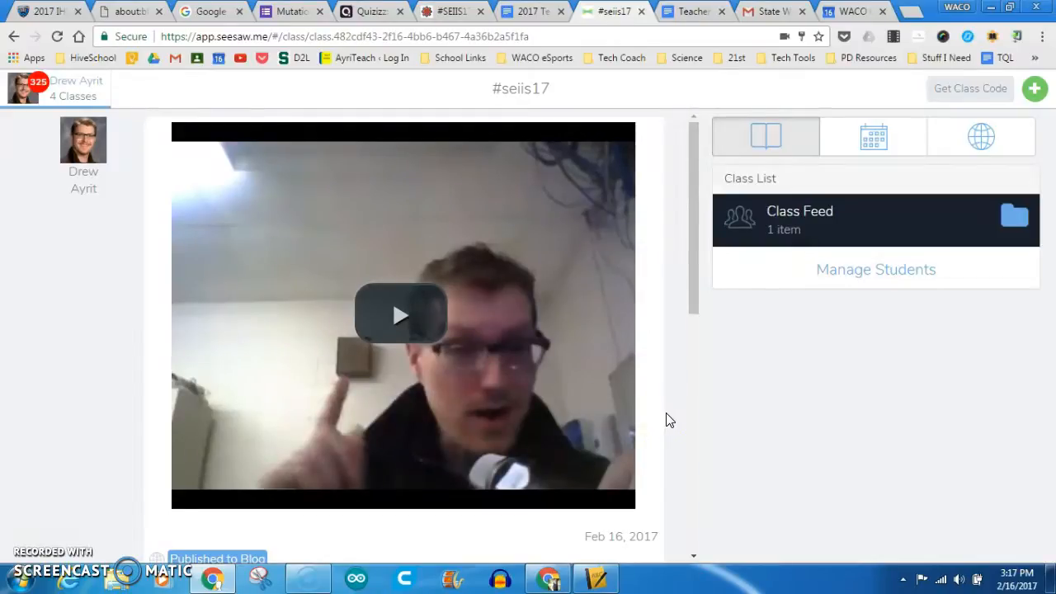
pyautogui.scroll(-2, 668, 372)
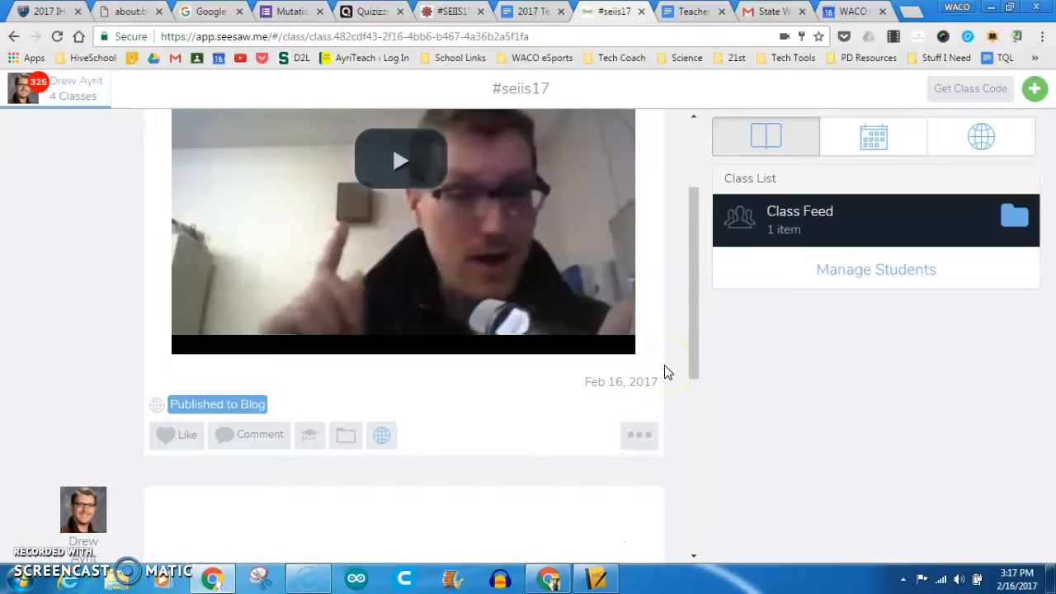
pyautogui.scroll(-1, 668, 372)
pyautogui.scroll(3, 660, 382)
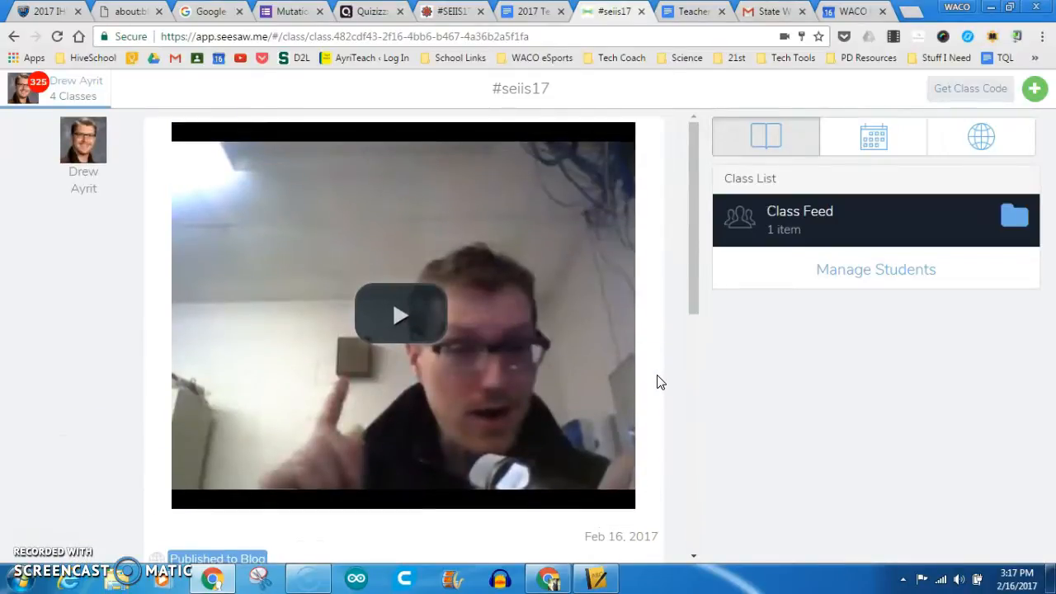
# - Switch to the Video Projects in the Classroom deck in Google Slides, present it from slide 3 and advance to the 30-second clip assignment
pyautogui.click(548, 579)
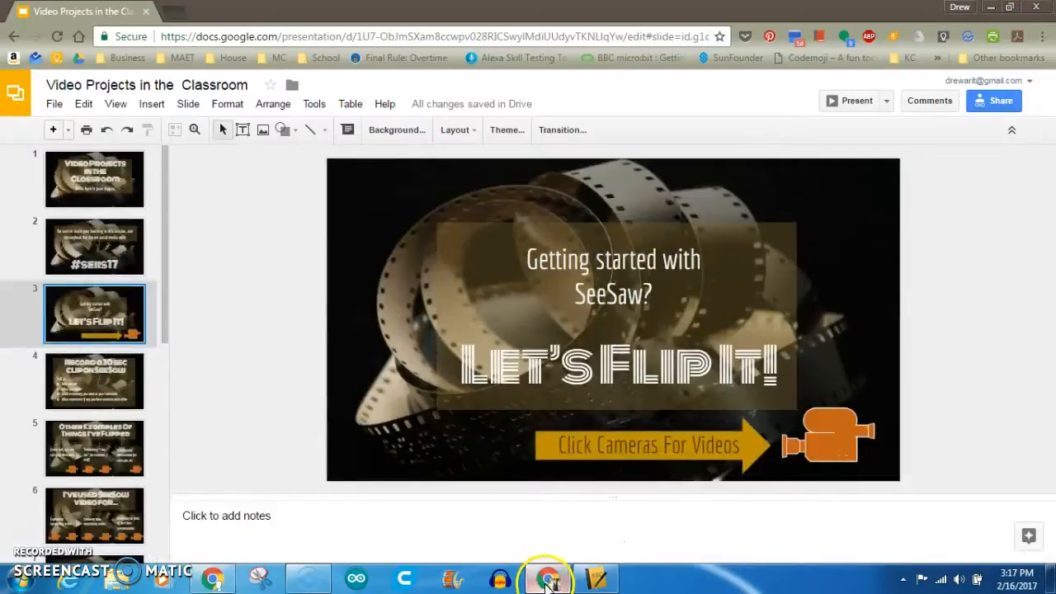
pyautogui.click(866, 100)
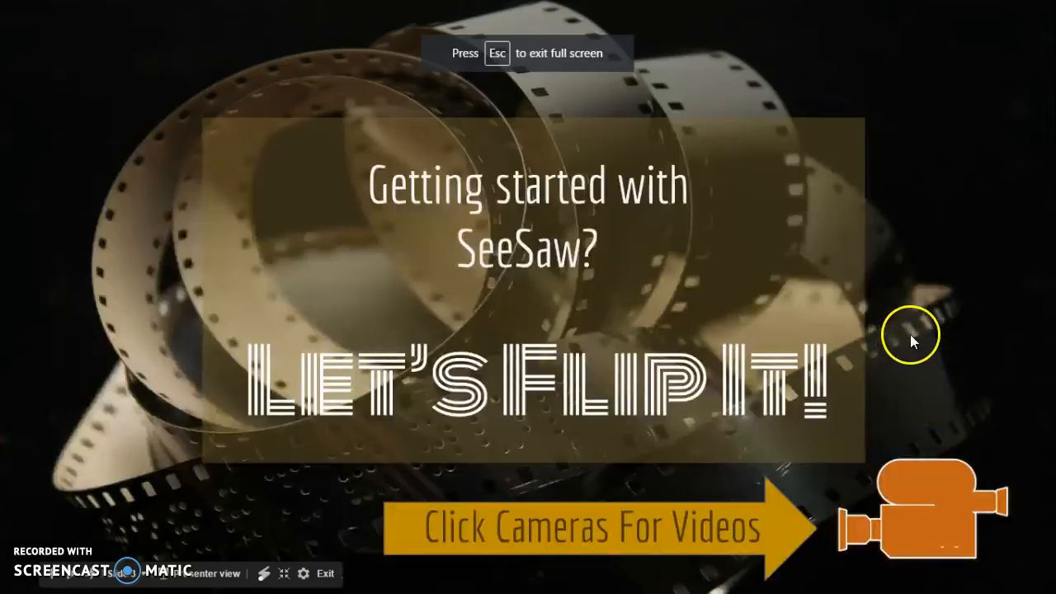
pyautogui.click(912, 332)
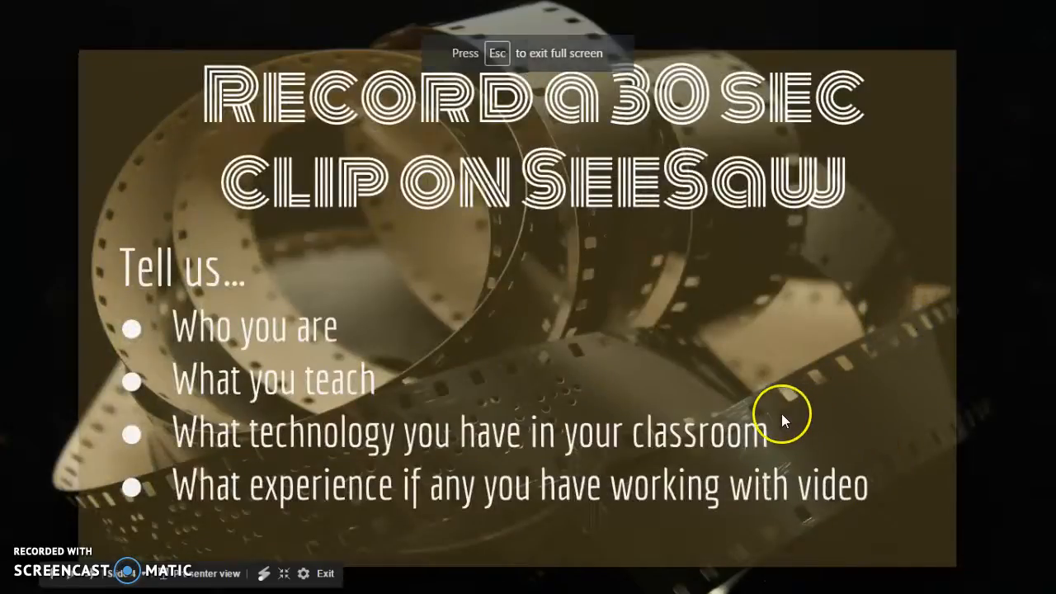